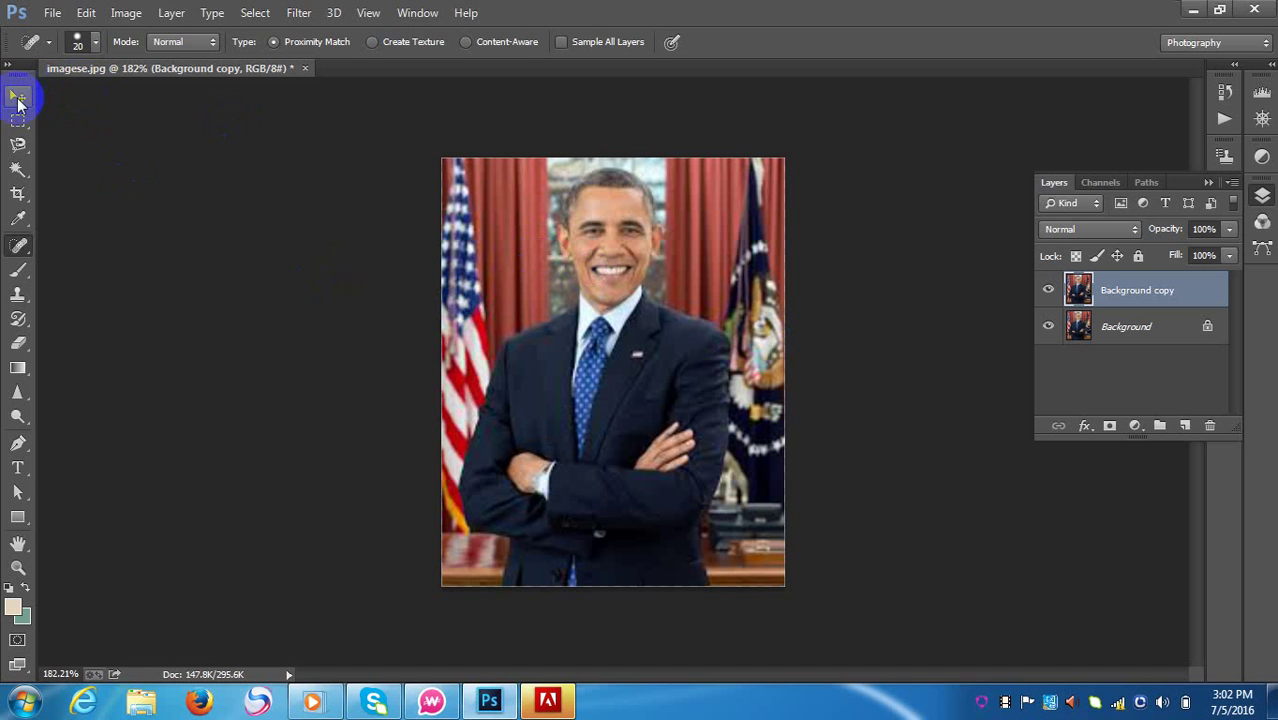
- Add a Hue/Saturation adjustment layer above the Background copy layer and set its saturation to -100
{"action": "left_click", "coordinate": [17, 100]}
{"action": "left_click", "coordinate": [574, 244]}
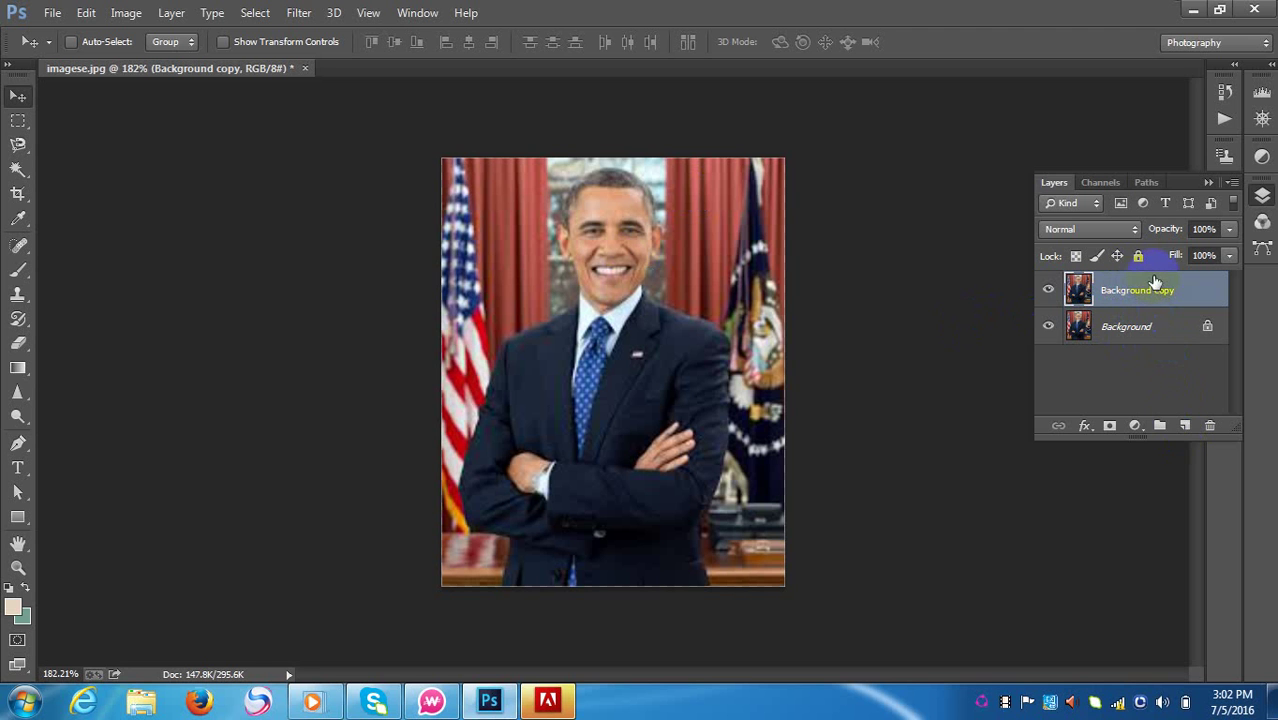
{"action": "left_click", "coordinate": [460, 147]}
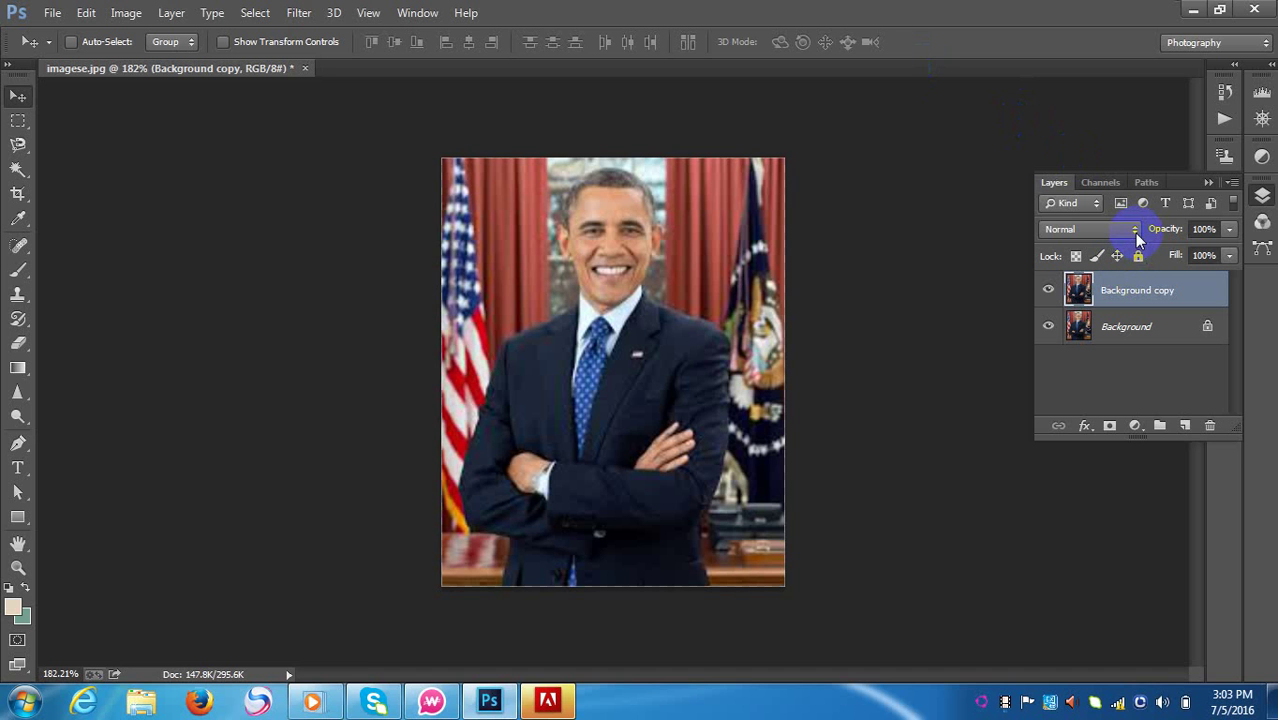
{"action": "left_click", "coordinate": [1086, 298]}
{"action": "left_click", "coordinate": [1133, 428]}
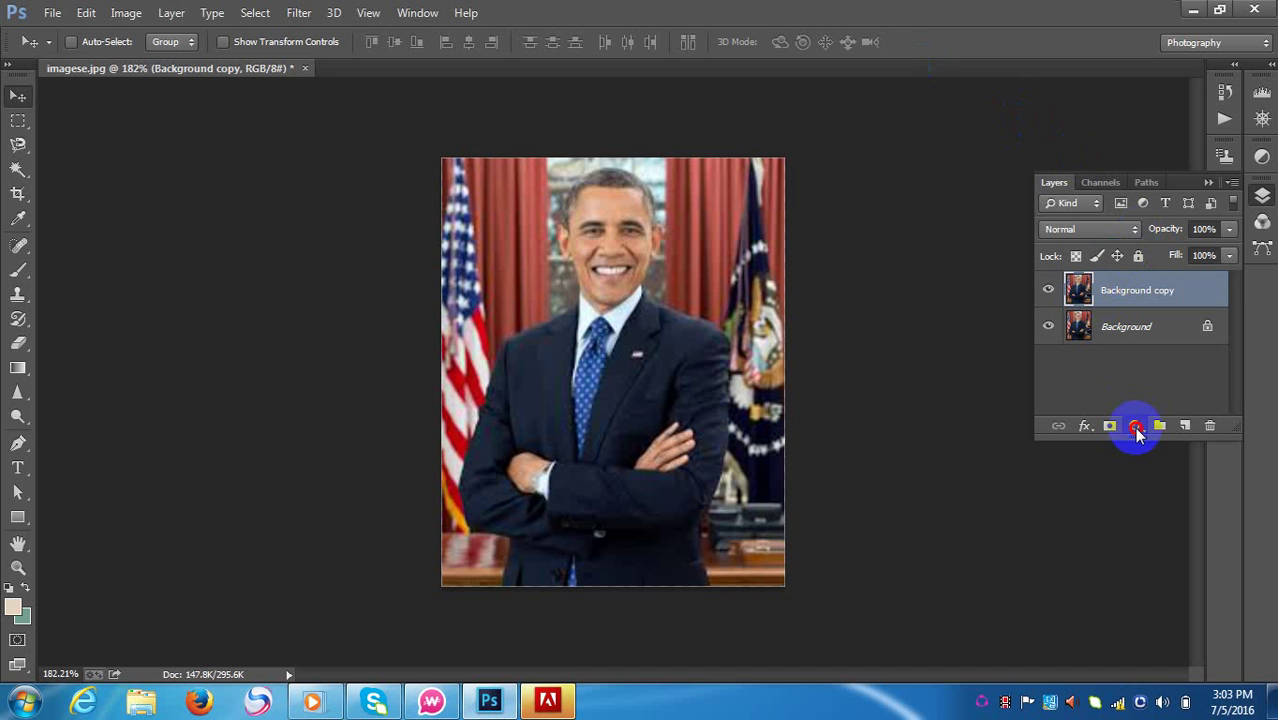
{"action": "left_click", "coordinate": [1134, 429]}
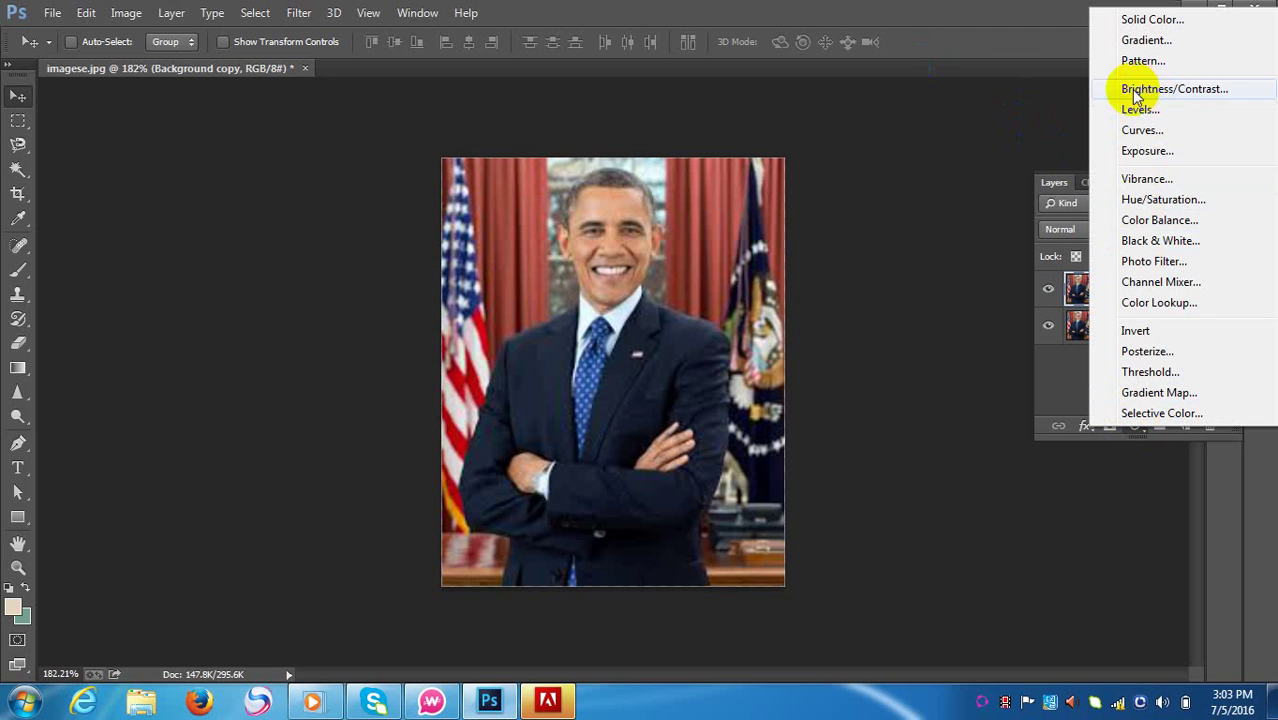
{"action": "left_click", "coordinate": [1160, 201]}
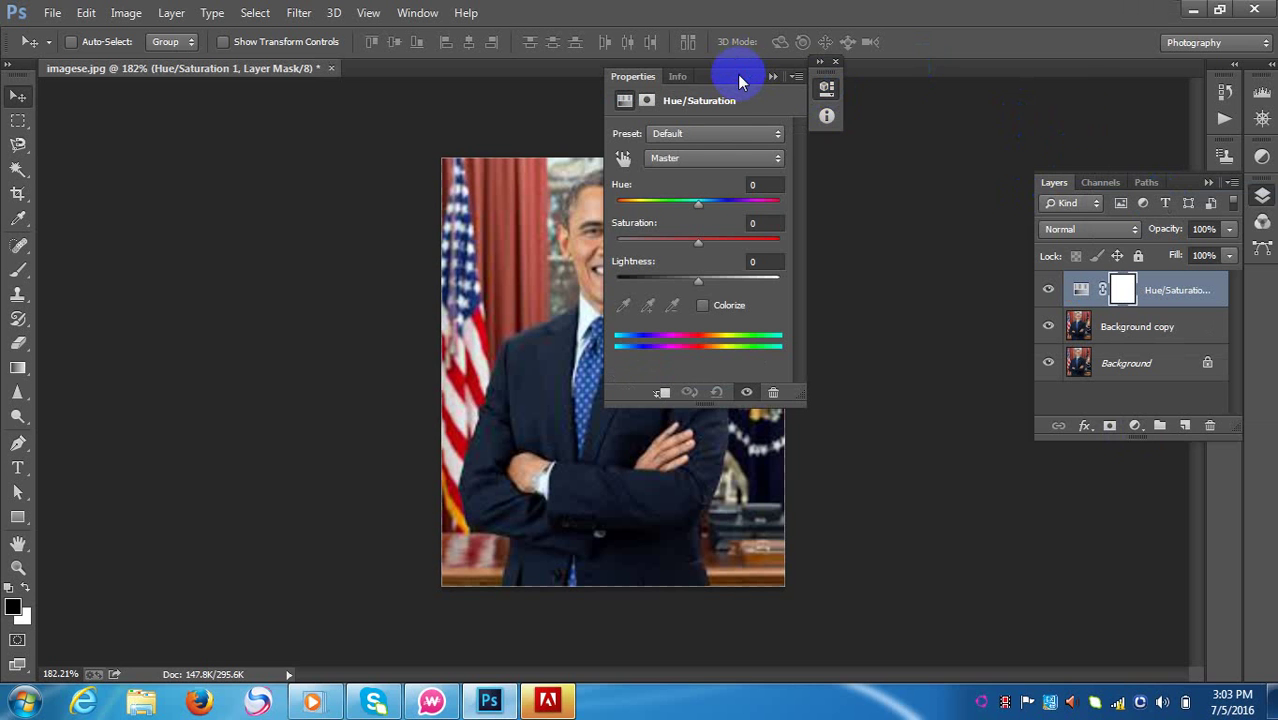
{"action": "left_click_drag", "start_coordinate": [736, 69], "coordinate": [932, 64]}
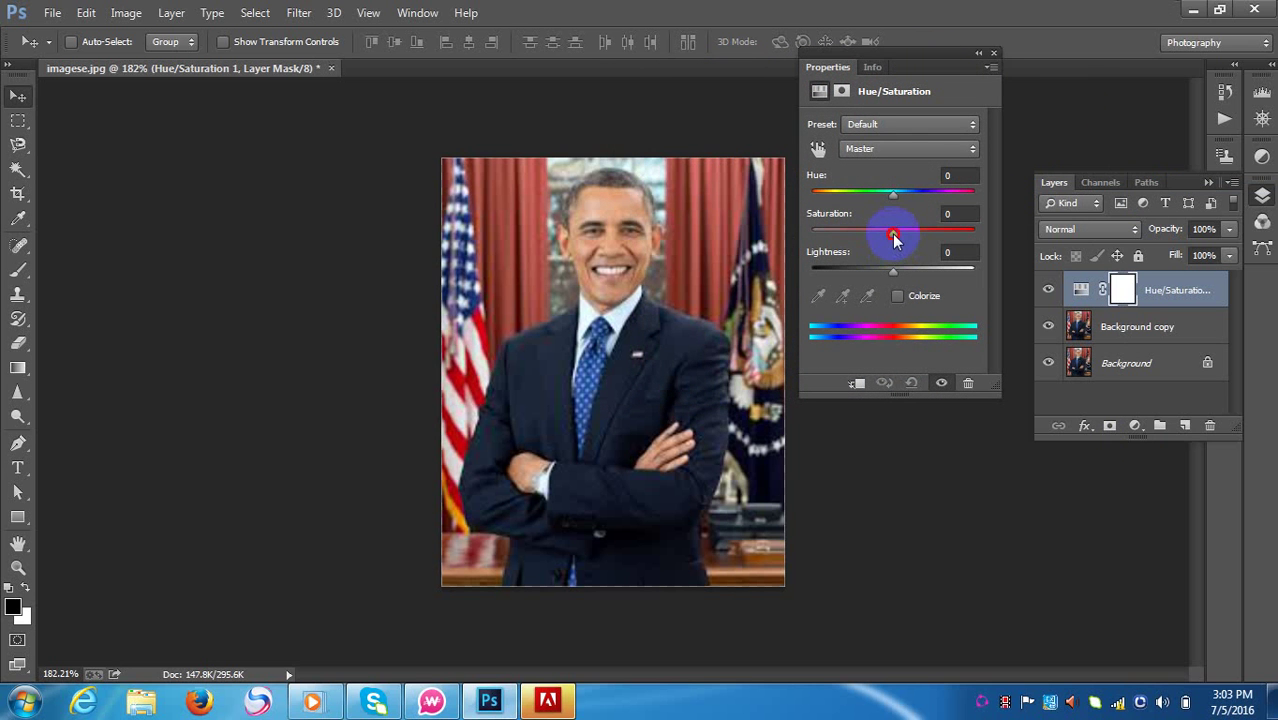
{"action": "left_click_drag", "start_coordinate": [893, 237], "coordinate": [797, 242]}
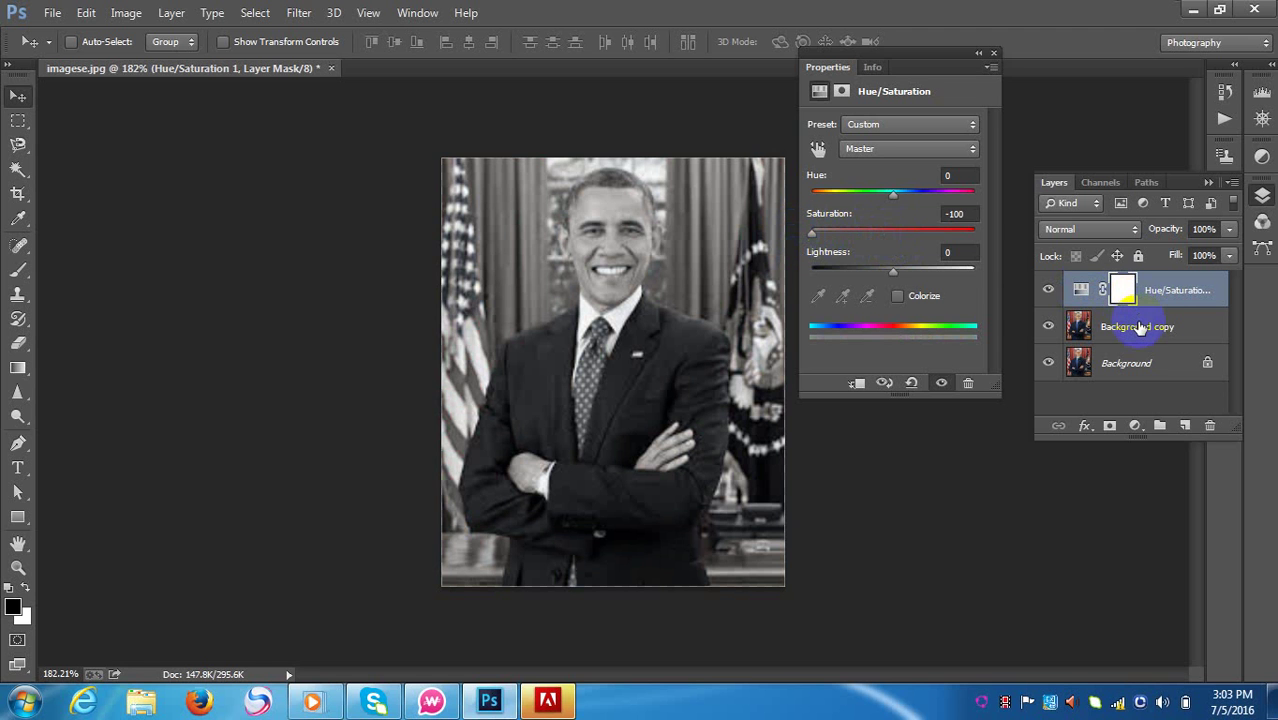
- Set the Background copy layer's blend mode to Color Dodge and invert the layer's colours
{"action": "left_click", "coordinate": [1138, 328]}
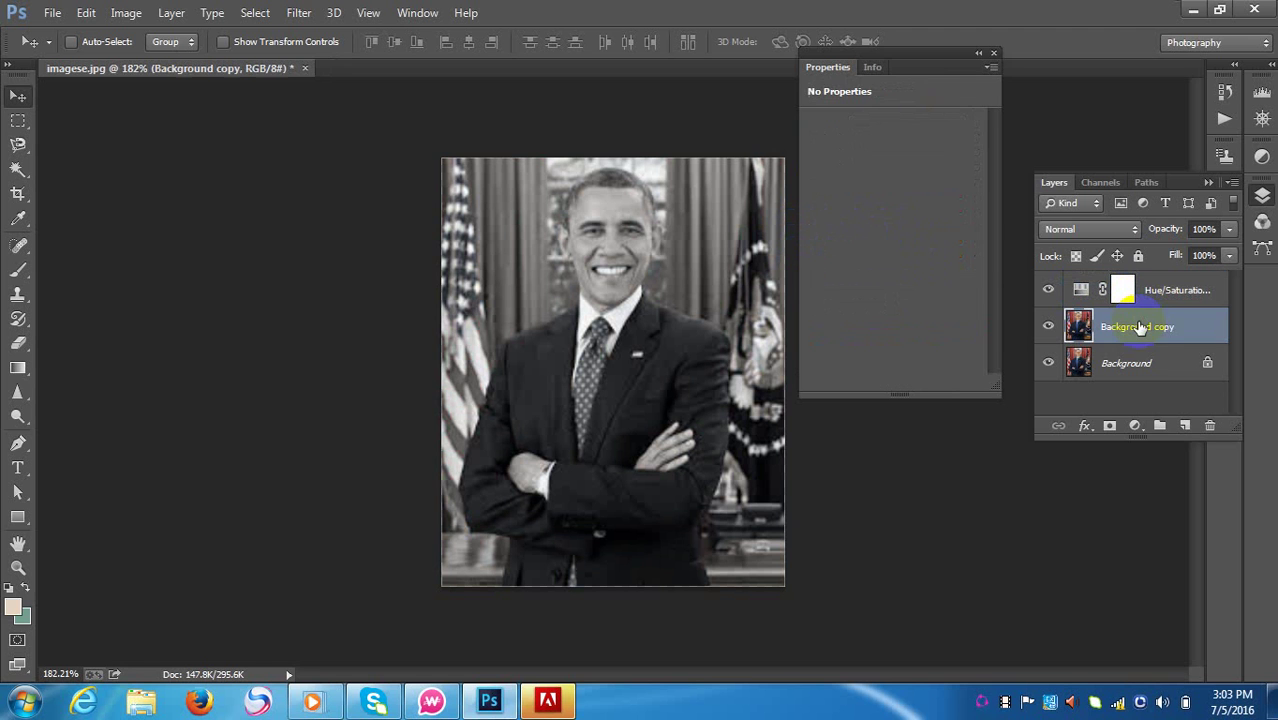
{"action": "left_click", "coordinate": [978, 53]}
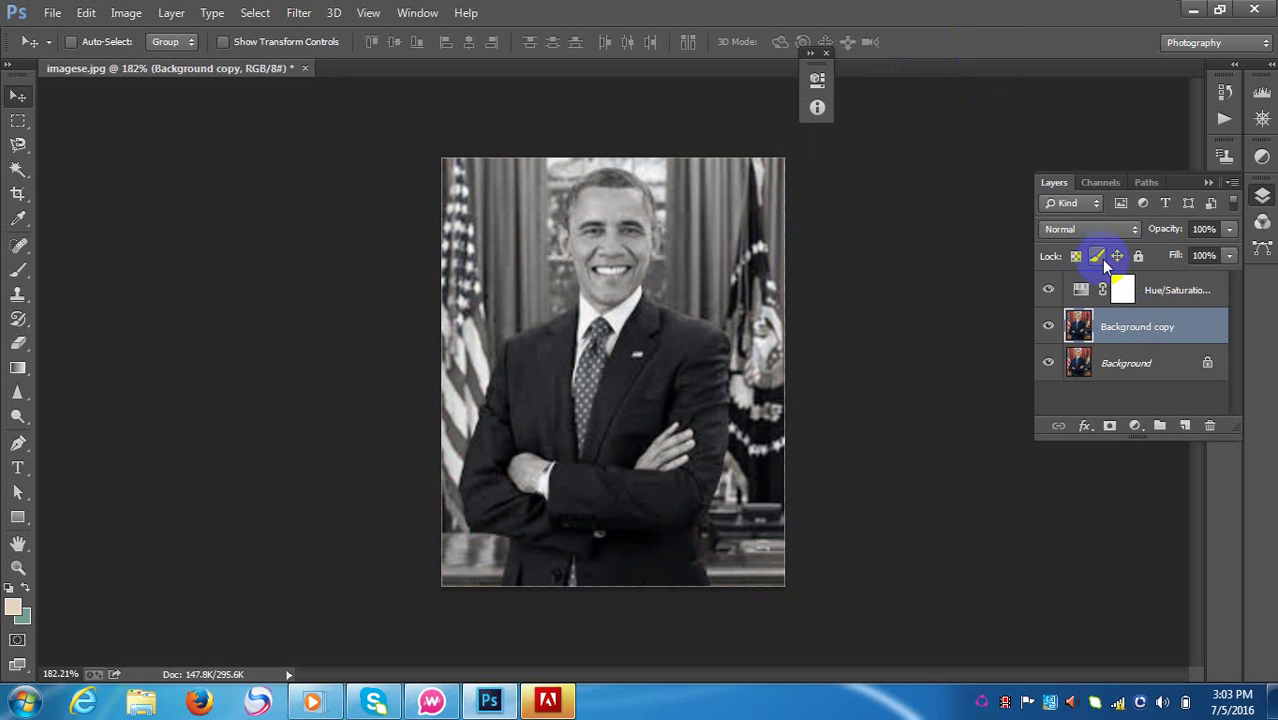
{"action": "left_click", "coordinate": [1136, 230]}
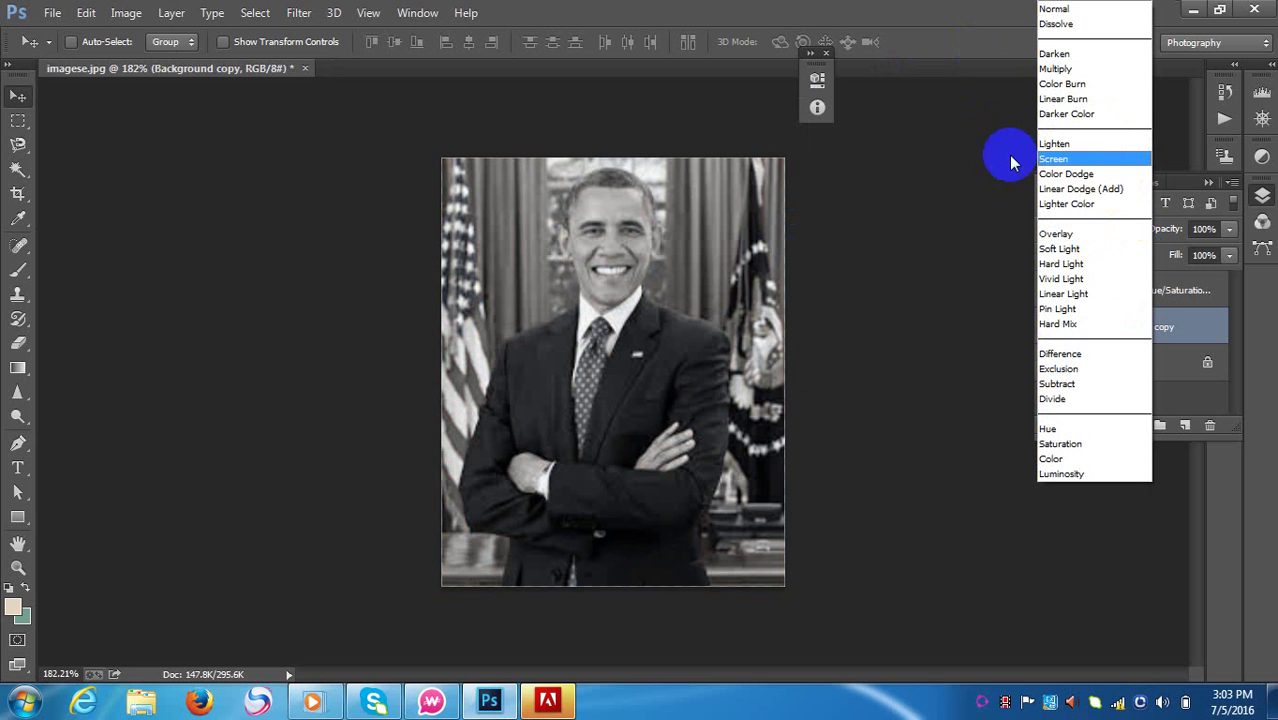
{"action": "left_click", "coordinate": [1068, 175]}
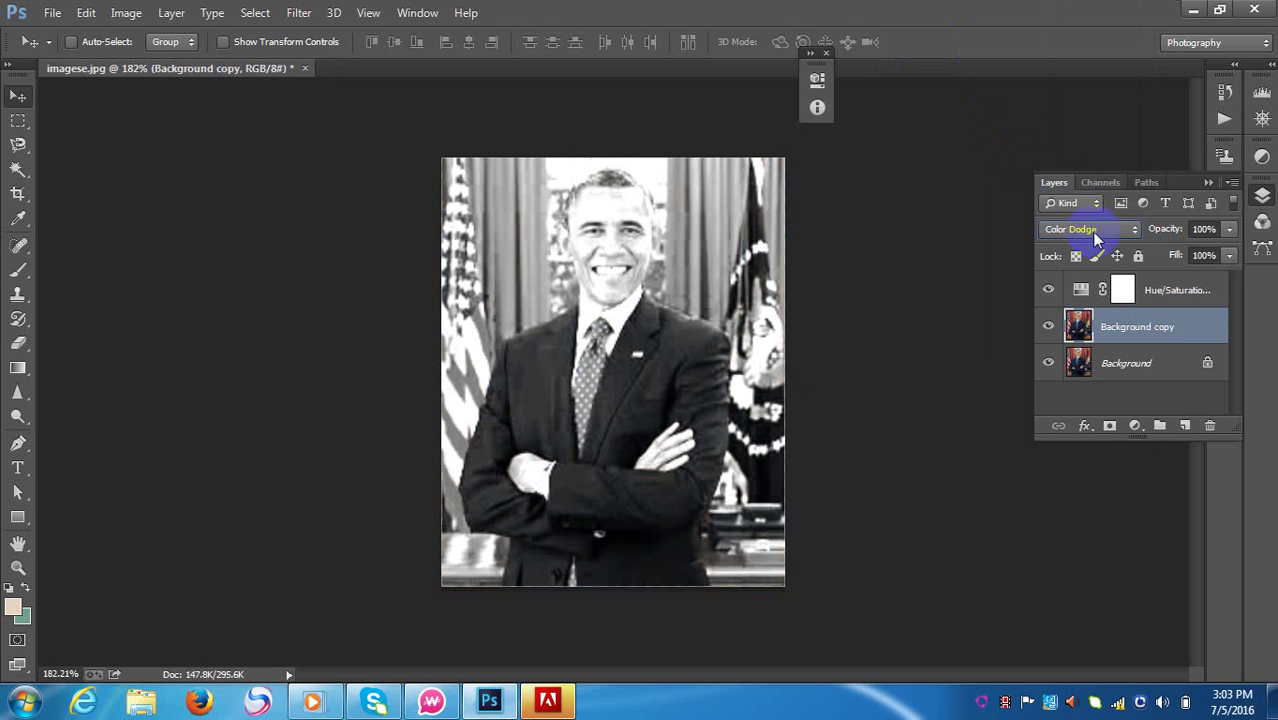
{"action": "left_click", "coordinate": [1078, 327]}
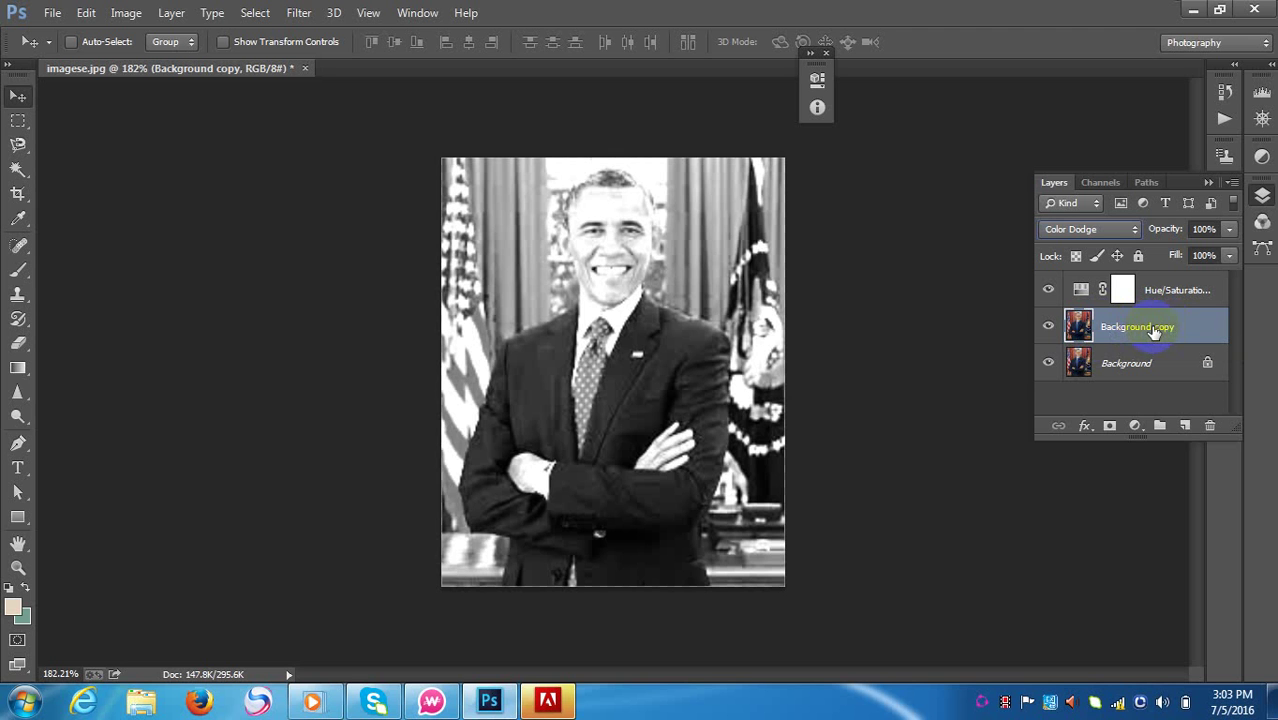
{"action": "key", "text": "ctrl+i"}
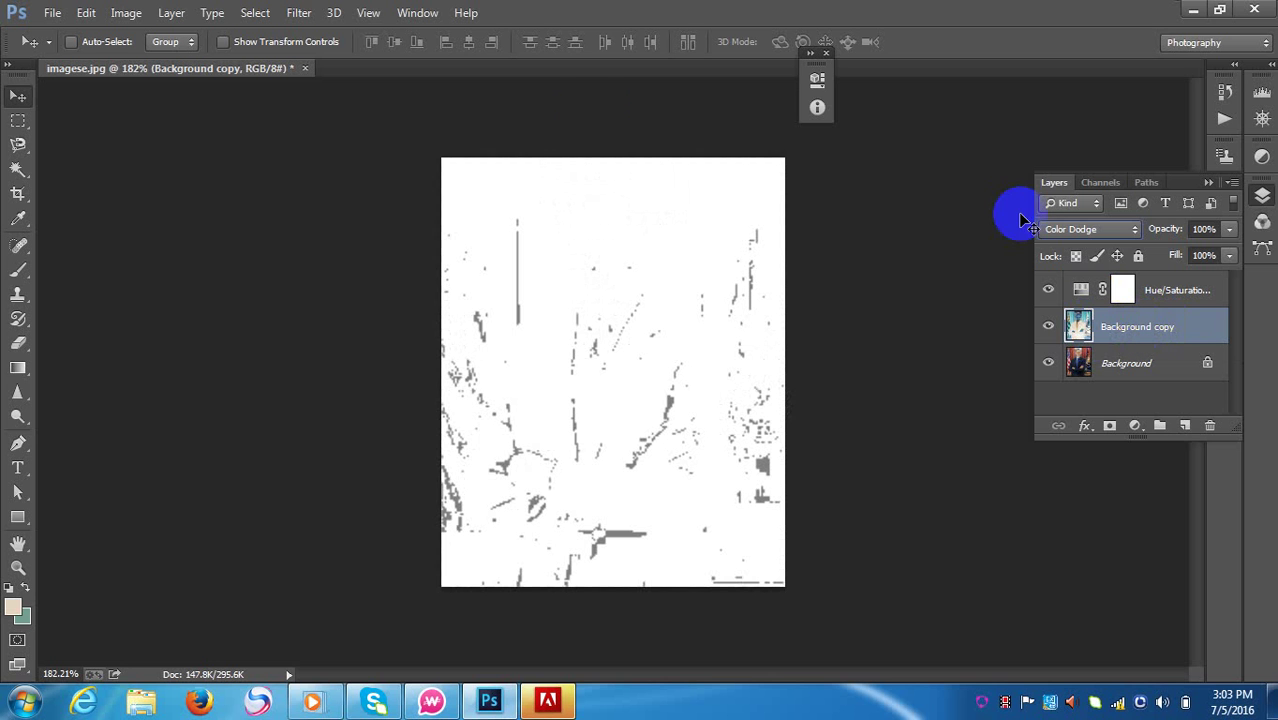
- Apply a Gaussian Blur with a radius of 2.3 pixels to the inverted Background copy layer
{"action": "left_click", "coordinate": [299, 16]}
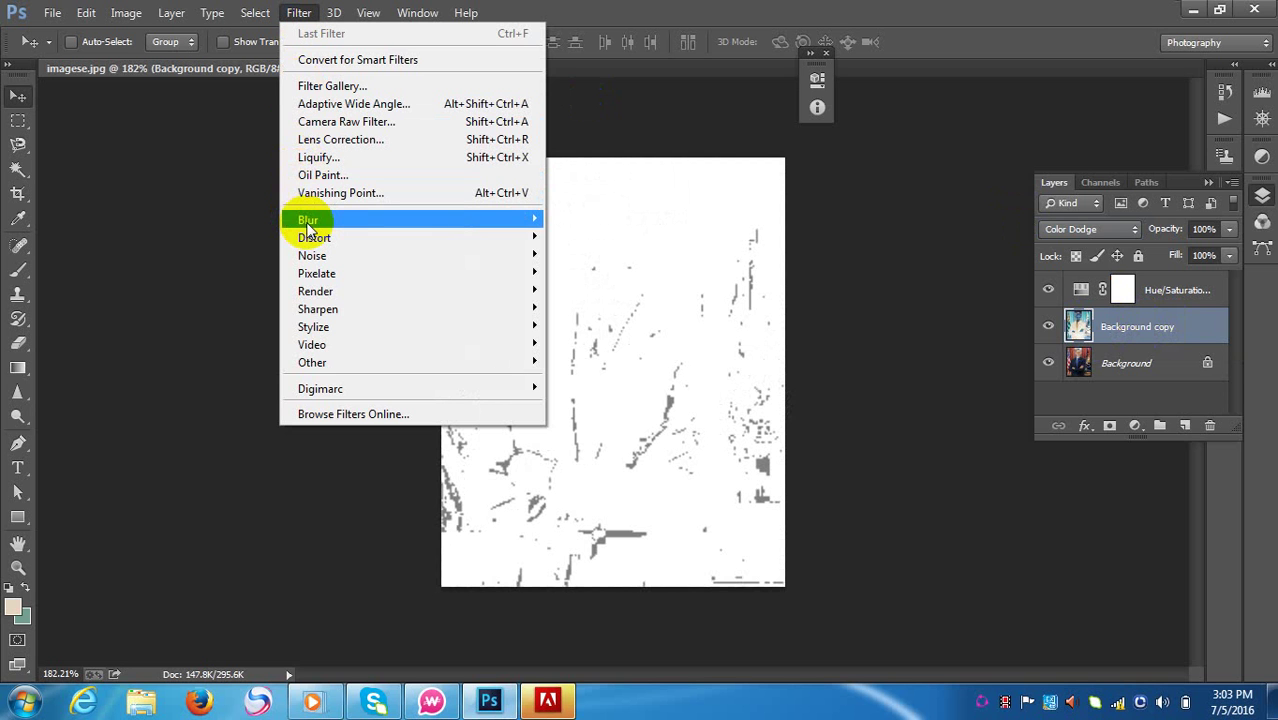
{"action": "mouse_move", "coordinate": [307, 227]}
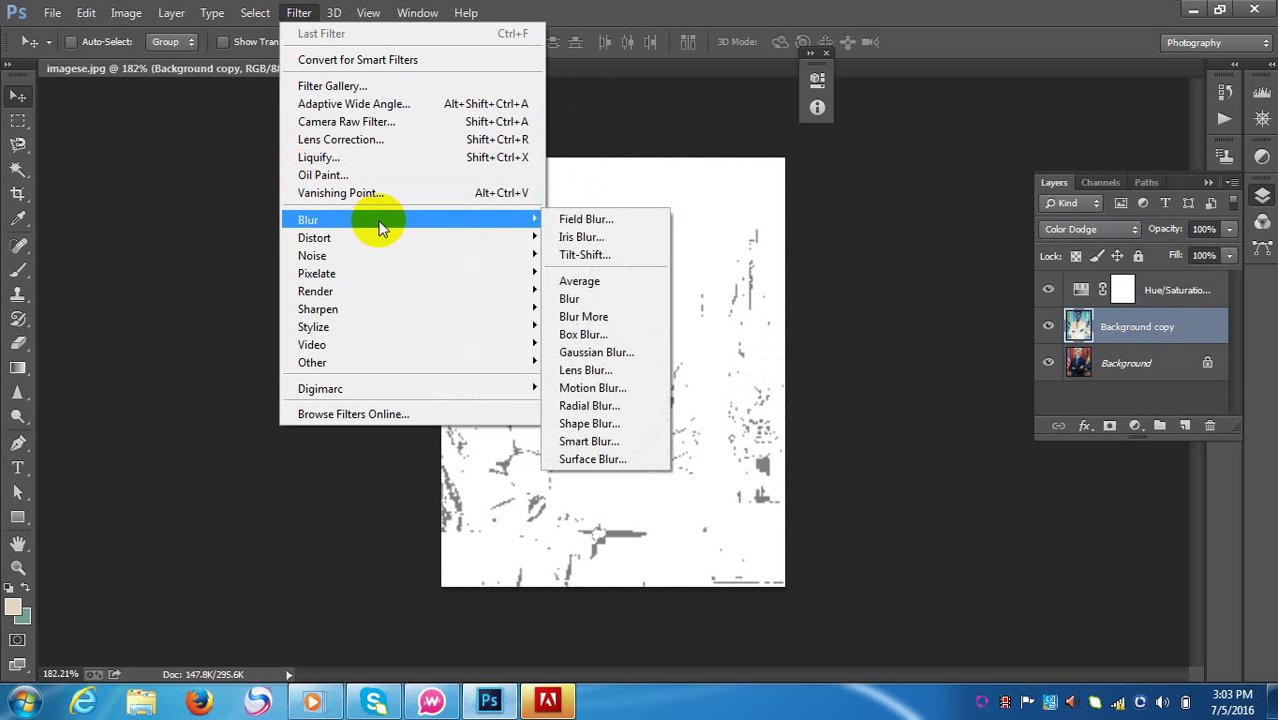
{"action": "left_click", "coordinate": [590, 351]}
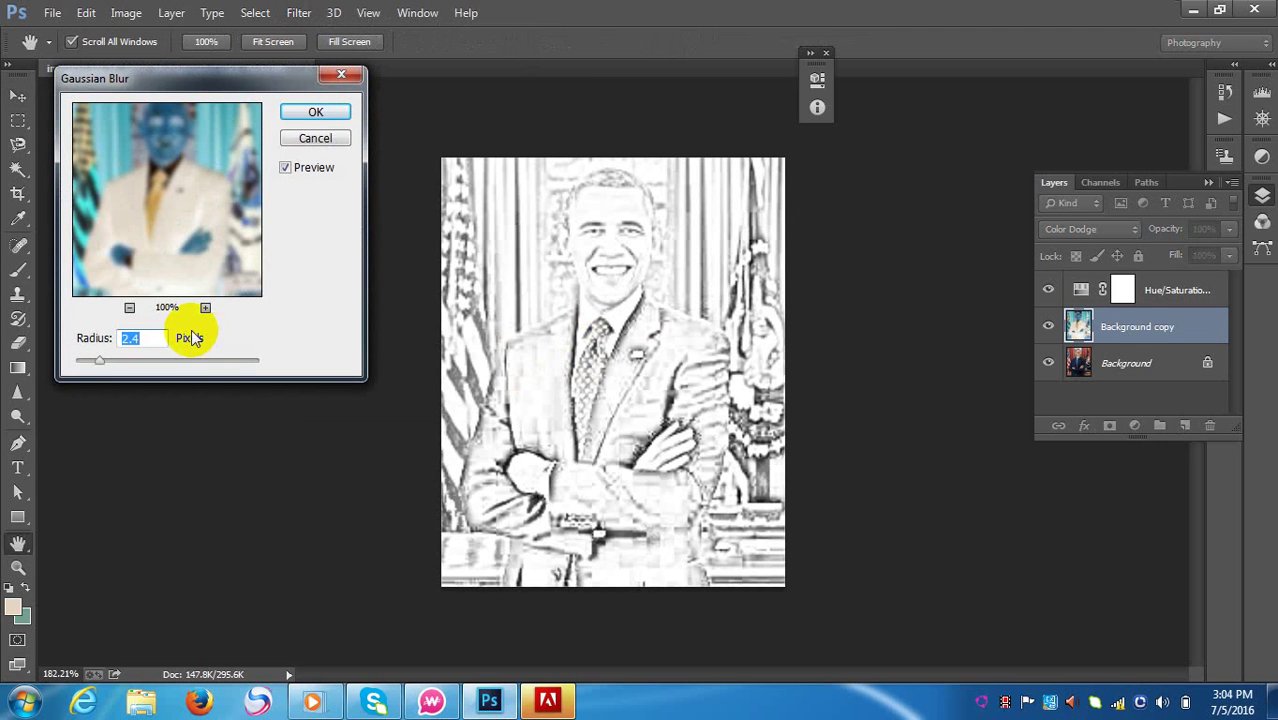
{"action": "mouse_move", "coordinate": [99, 364]}
{"action": "left_mouse_down"}
{"action": "mouse_move", "coordinate": [163, 364]}
{"action": "mouse_move", "coordinate": [89, 361]}
{"action": "mouse_move", "coordinate": [182, 365]}
{"action": "mouse_move", "coordinate": [89, 361]}
{"action": "mouse_move", "coordinate": [120, 362]}
{"action": "left_mouse_up"}
{"action": "left_click", "coordinate": [119, 360]}
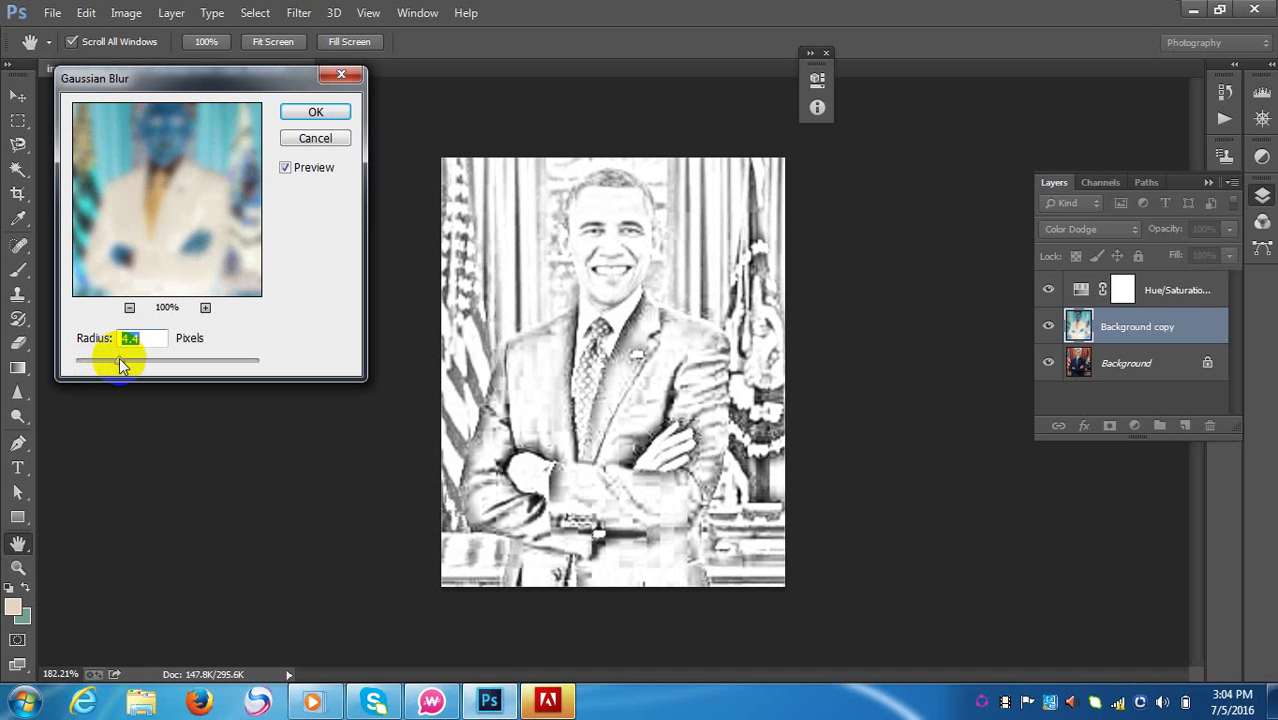
{"action": "mouse_move", "coordinate": [119, 360]}
{"action": "left_mouse_down"}
{"action": "mouse_move", "coordinate": [144, 362]}
{"action": "mouse_move", "coordinate": [98, 362]}
{"action": "left_mouse_up"}
{"action": "left_click", "coordinate": [133, 360]}
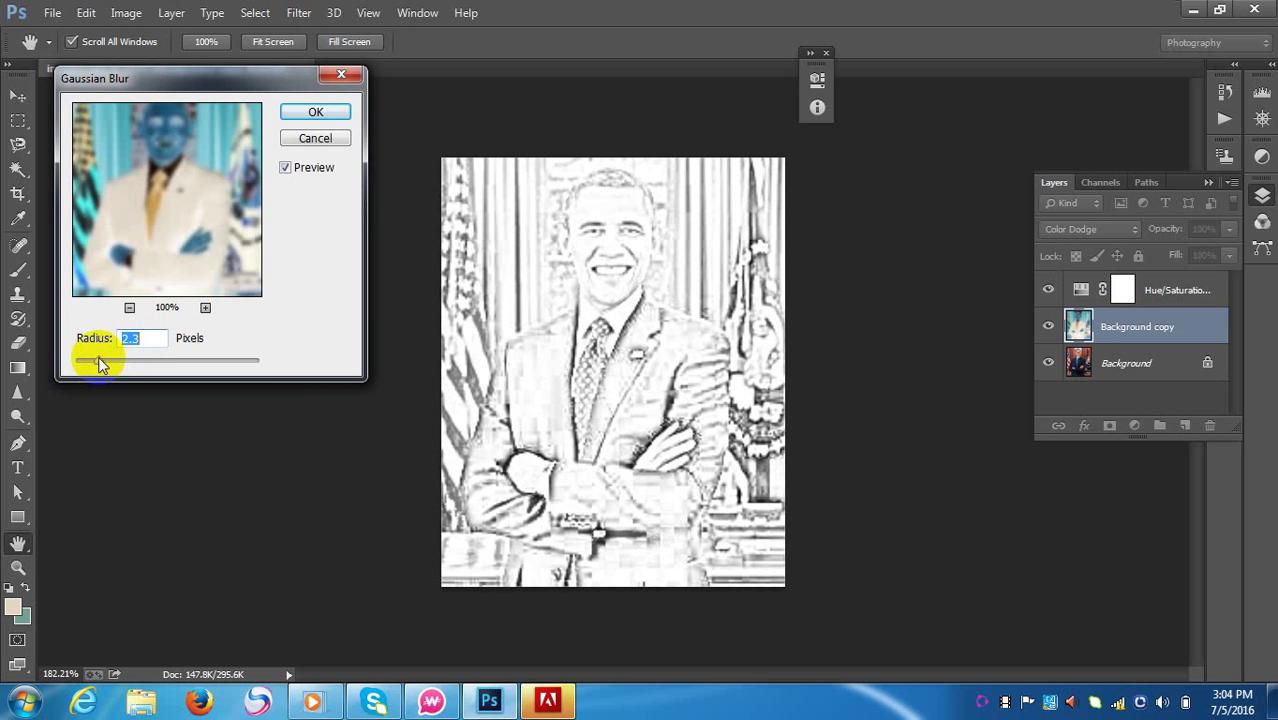
{"action": "left_click", "coordinate": [322, 116]}
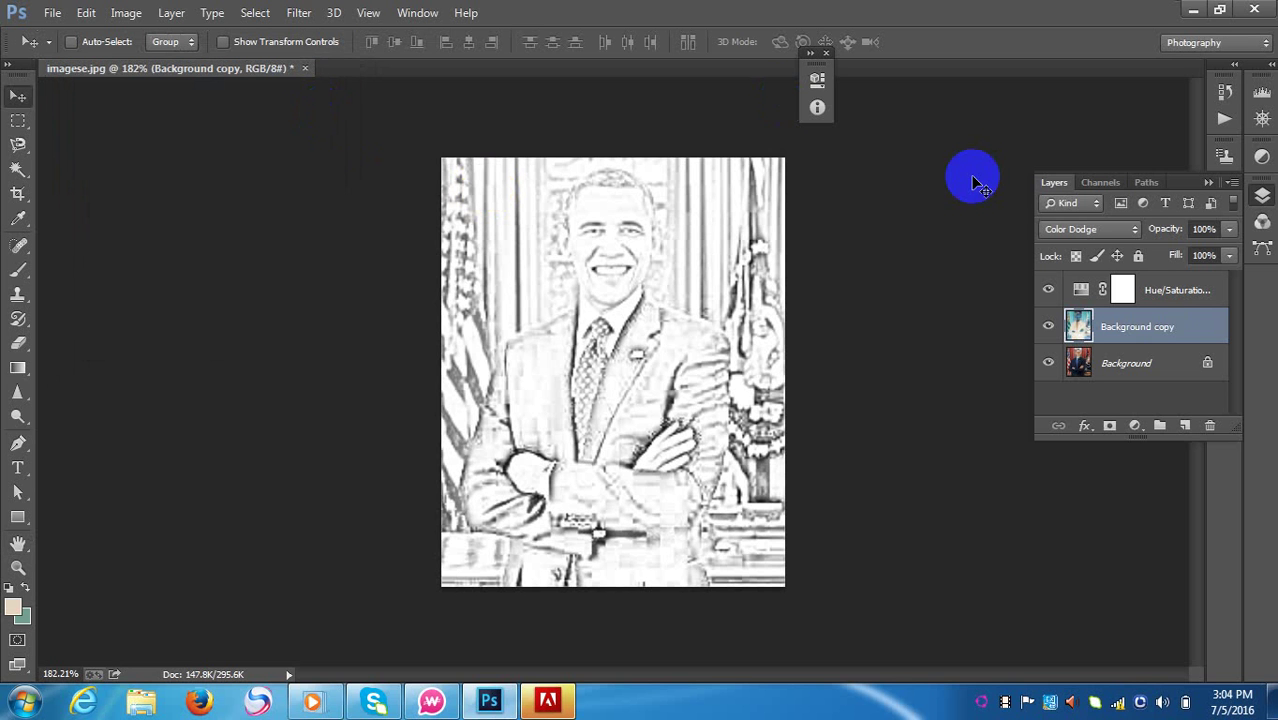
- Add a Levels adjustment layer above Background copy with the black input at 50 and the midtones at 0.57
{"action": "left_click", "coordinate": [1135, 428]}
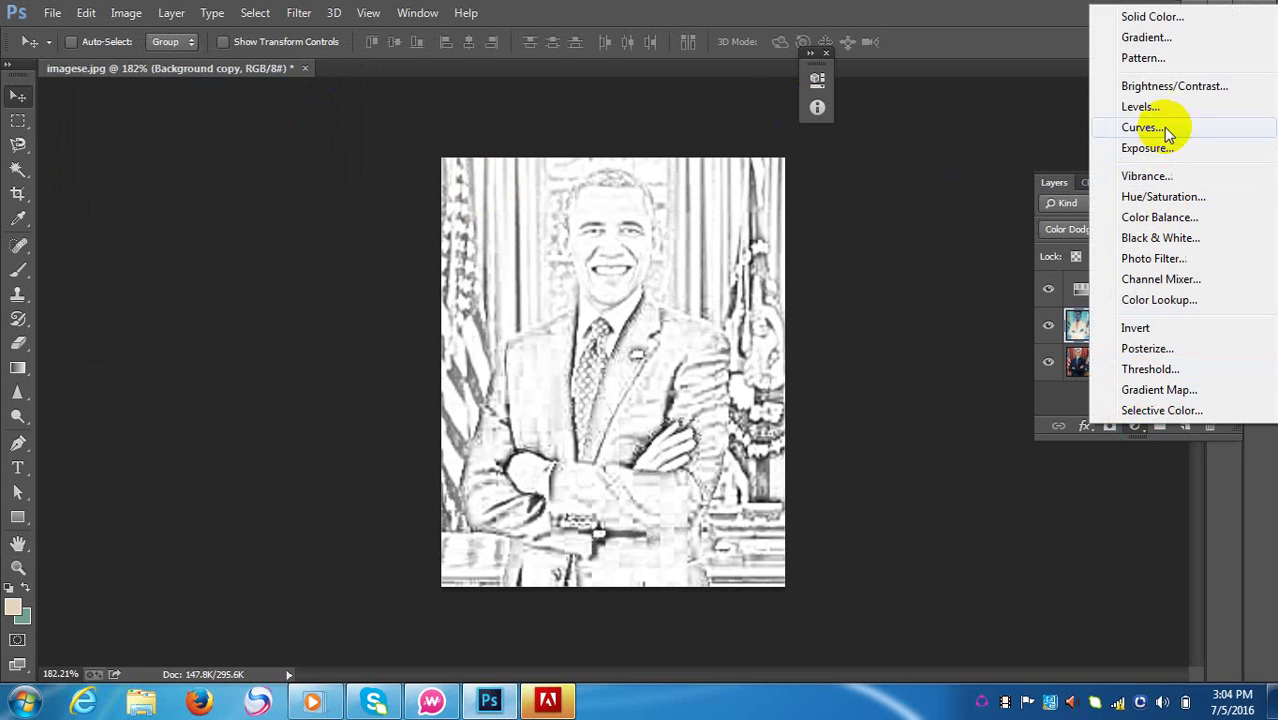
{"action": "left_click", "coordinate": [1160, 108]}
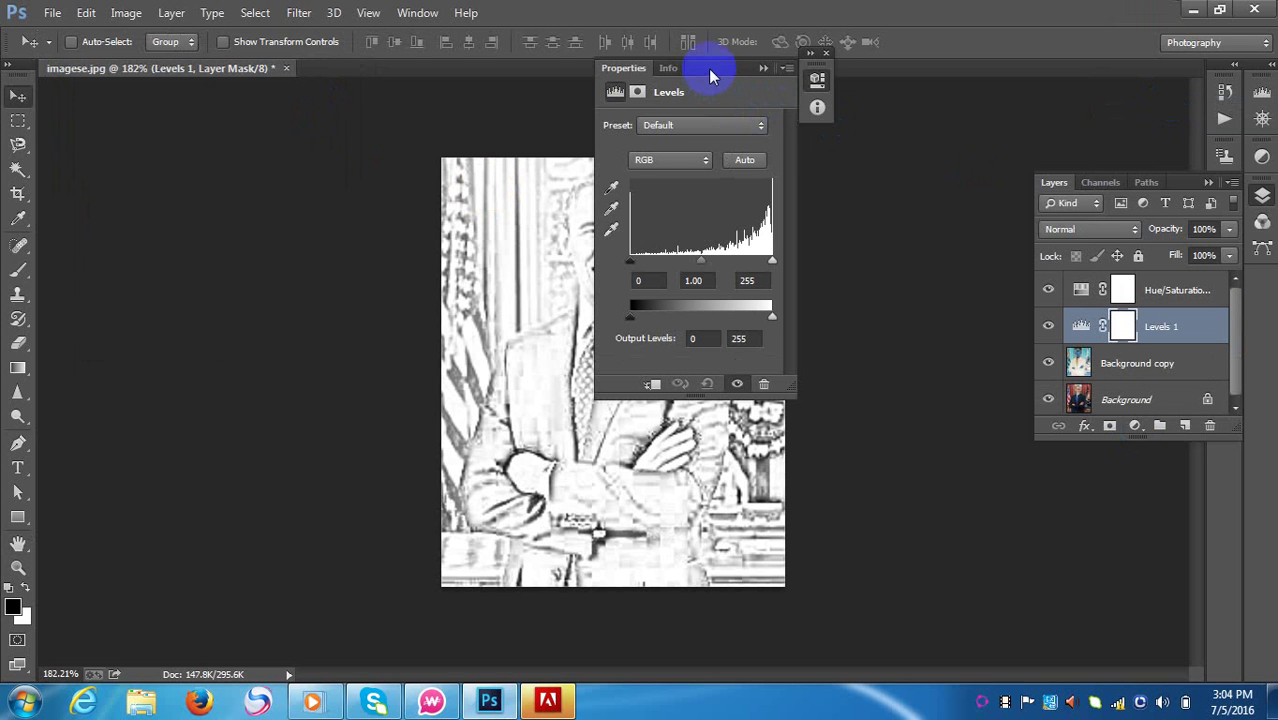
{"action": "left_click_drag", "start_coordinate": [708, 68], "coordinate": [1001, 48]}
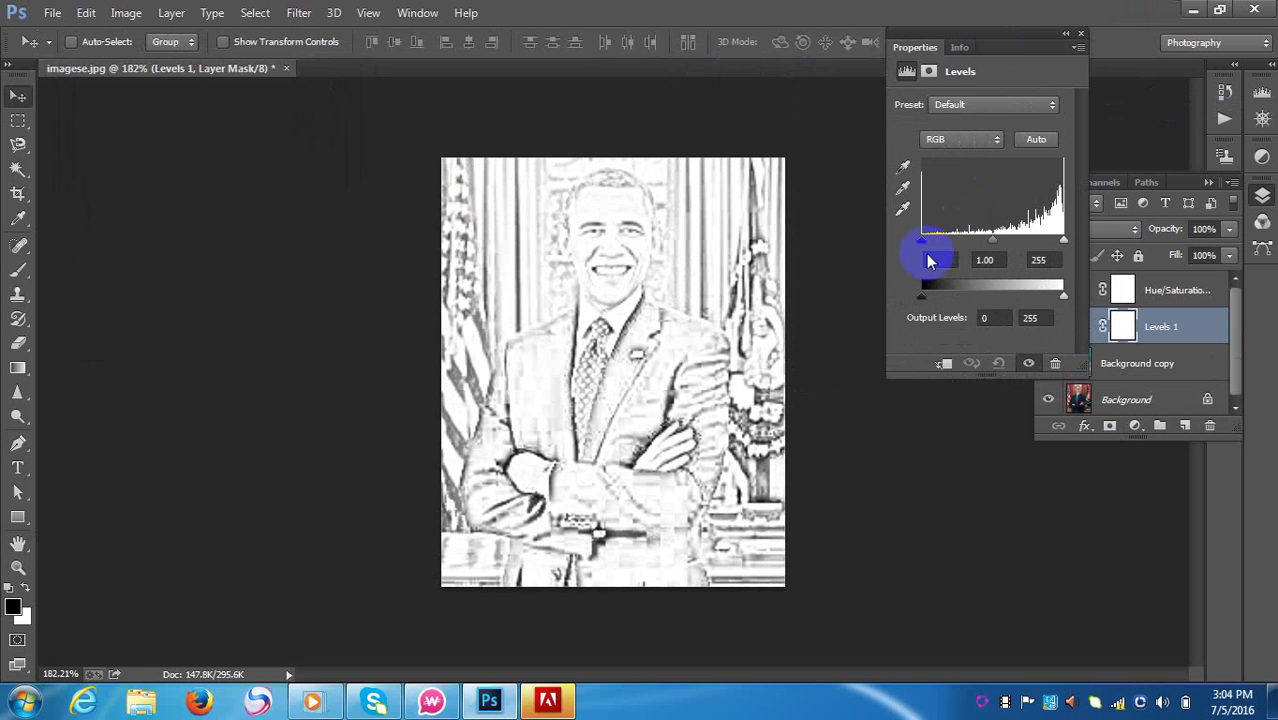
{"action": "left_click_drag", "start_coordinate": [924, 244], "coordinate": [1041, 243]}
{"action": "left_click_drag", "start_coordinate": [1040, 242], "coordinate": [1034, 244]}
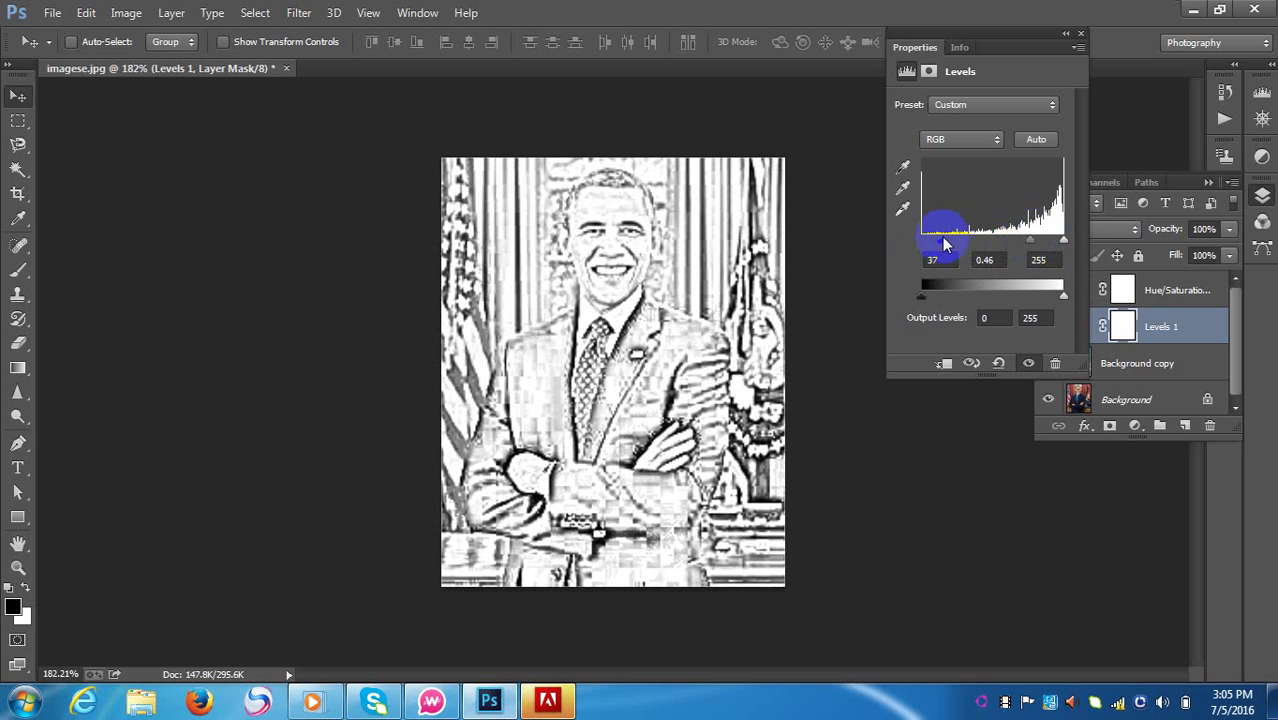
{"action": "mouse_move", "coordinate": [941, 242]}
{"action": "left_mouse_down"}
{"action": "mouse_move", "coordinate": [899, 247]}
{"action": "mouse_move", "coordinate": [981, 243]}
{"action": "mouse_move", "coordinate": [951, 245]}
{"action": "left_mouse_up"}
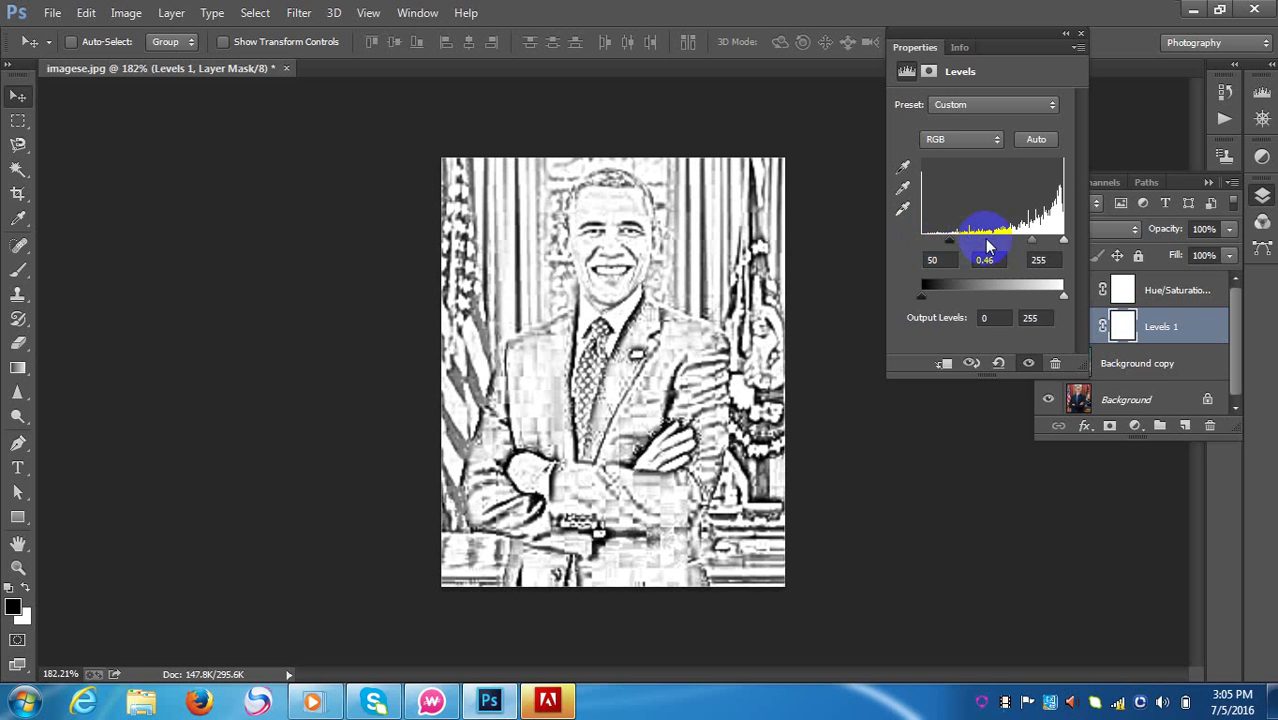
{"action": "mouse_move", "coordinate": [1031, 241]}
{"action": "left_mouse_down"}
{"action": "mouse_move", "coordinate": [1014, 240]}
{"action": "mouse_move", "coordinate": [1029, 246]}
{"action": "left_mouse_up"}
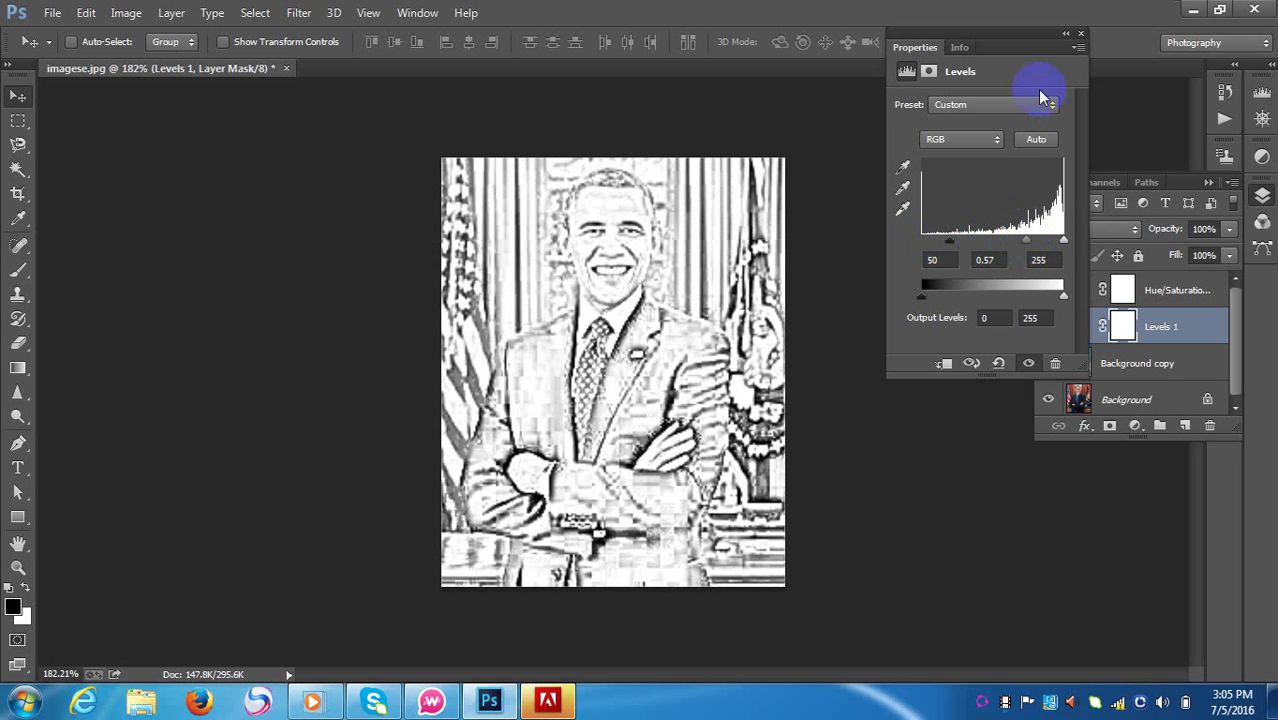
{"action": "left_click", "coordinate": [1062, 33]}
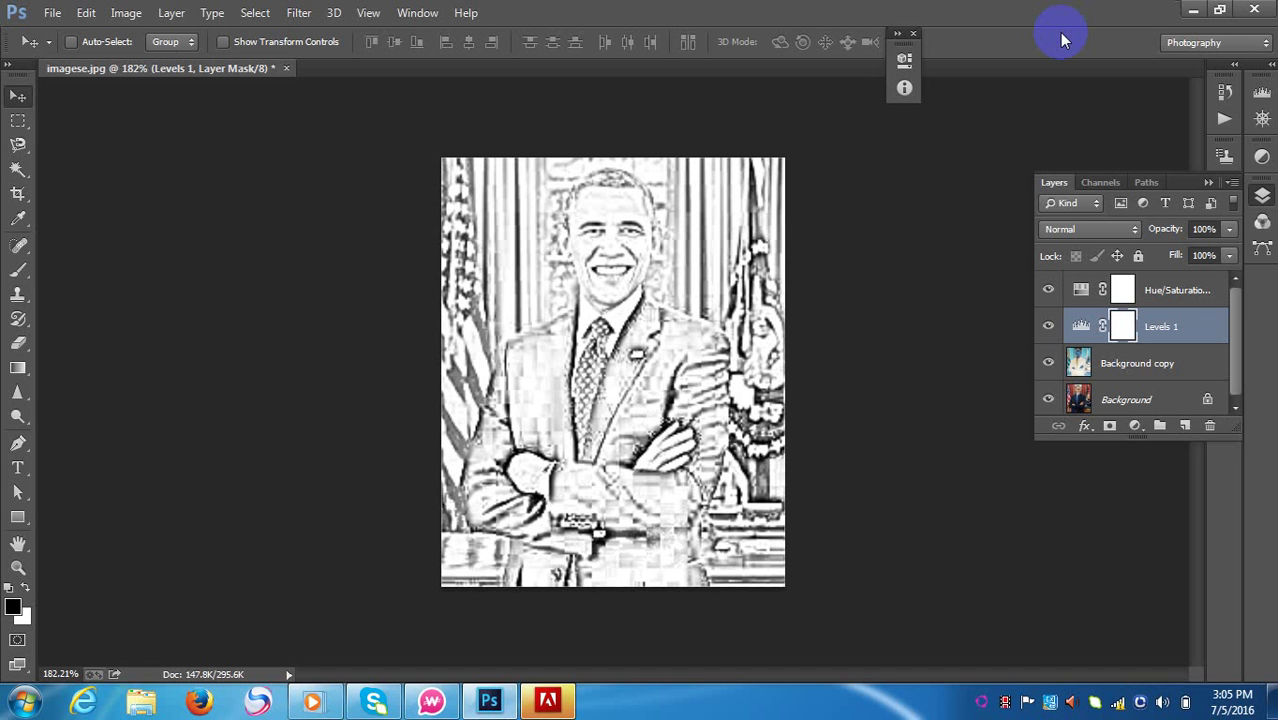
{"action": "left_click", "coordinate": [580, 280]}
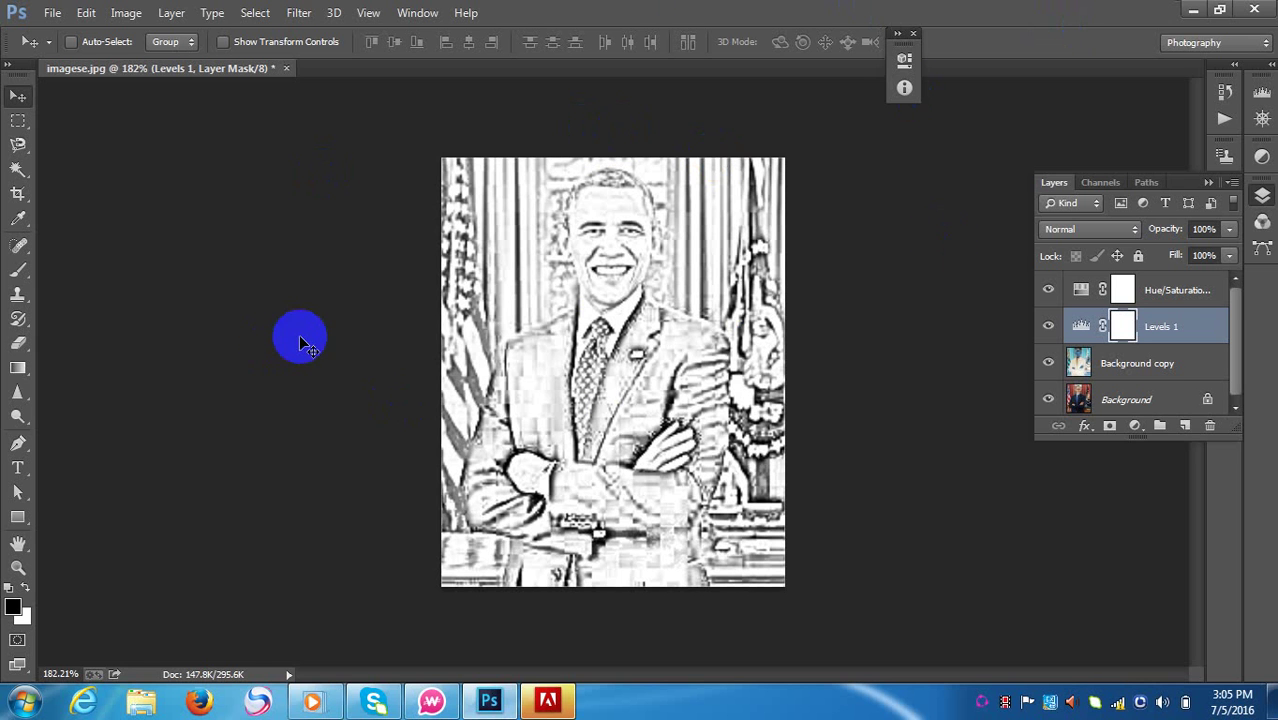
{"action": "left_click", "coordinate": [765, 292]}
{"action": "right_click", "coordinate": [322, 180]}
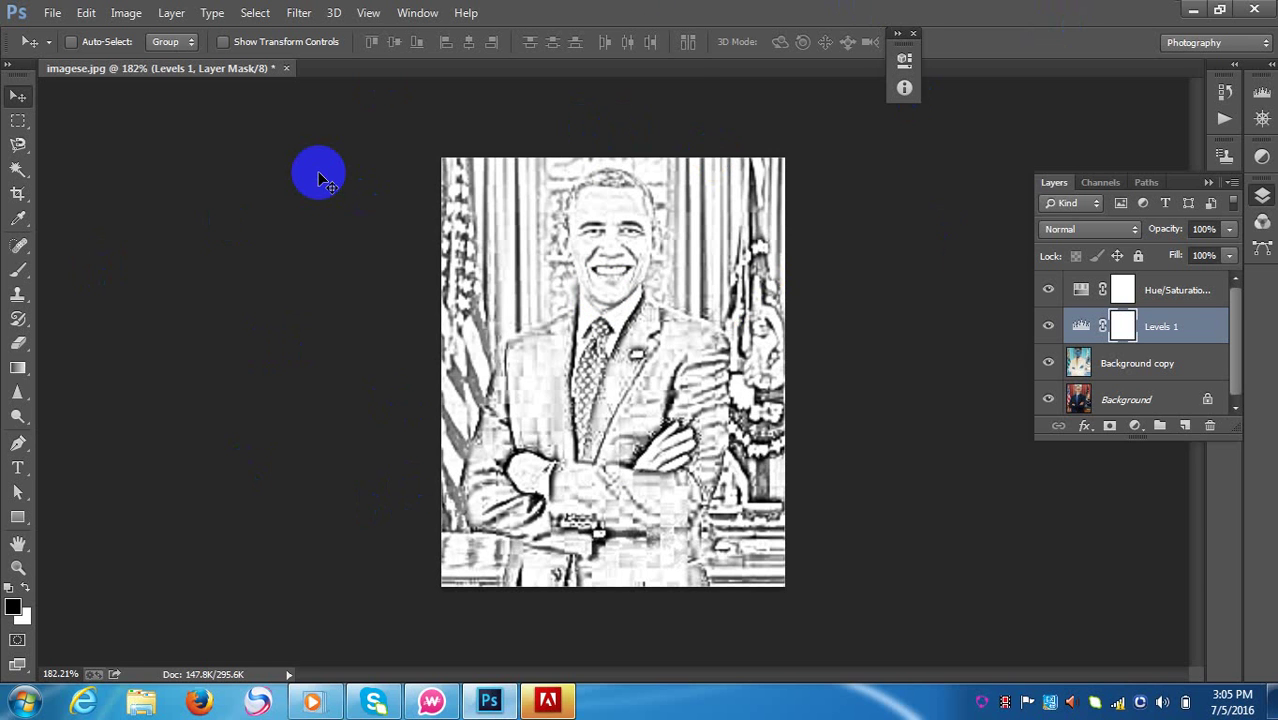
{"action": "left_click", "coordinate": [752, 248]}
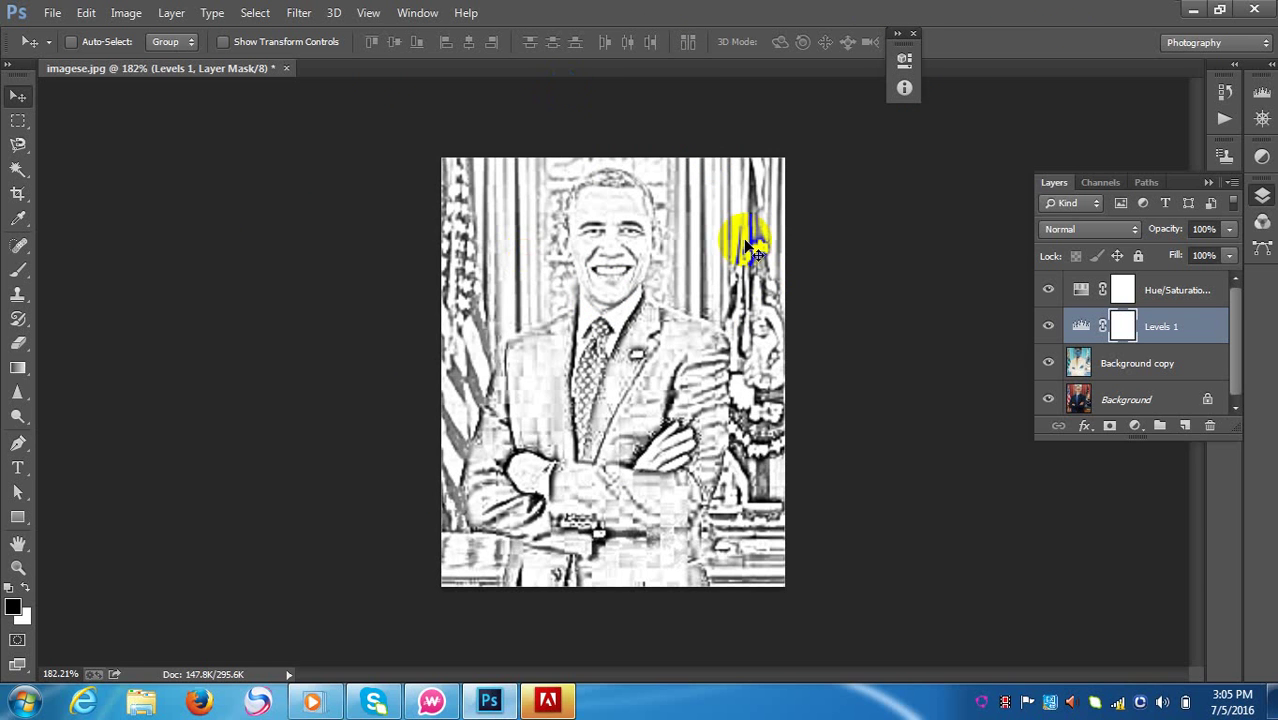
{"action": "right_click", "coordinate": [264, 262]}
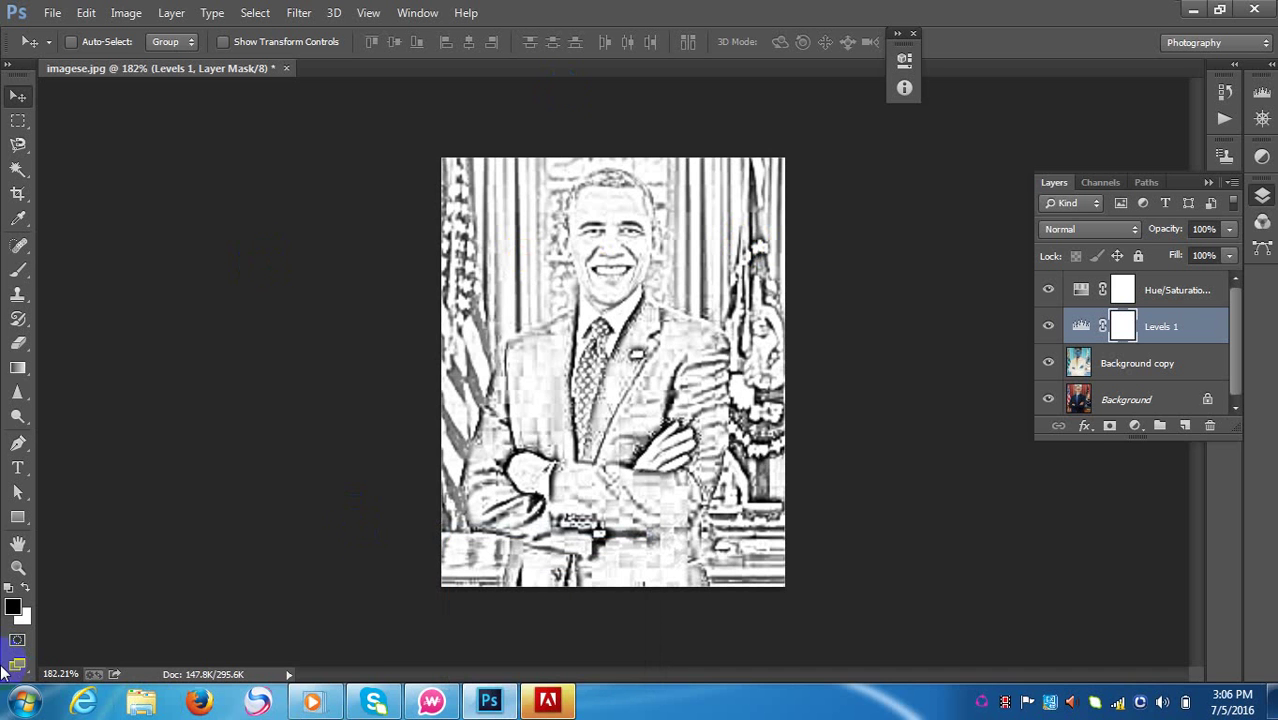
- Open the Windows Start menu
{"action": "left_click", "coordinate": [24, 702]}
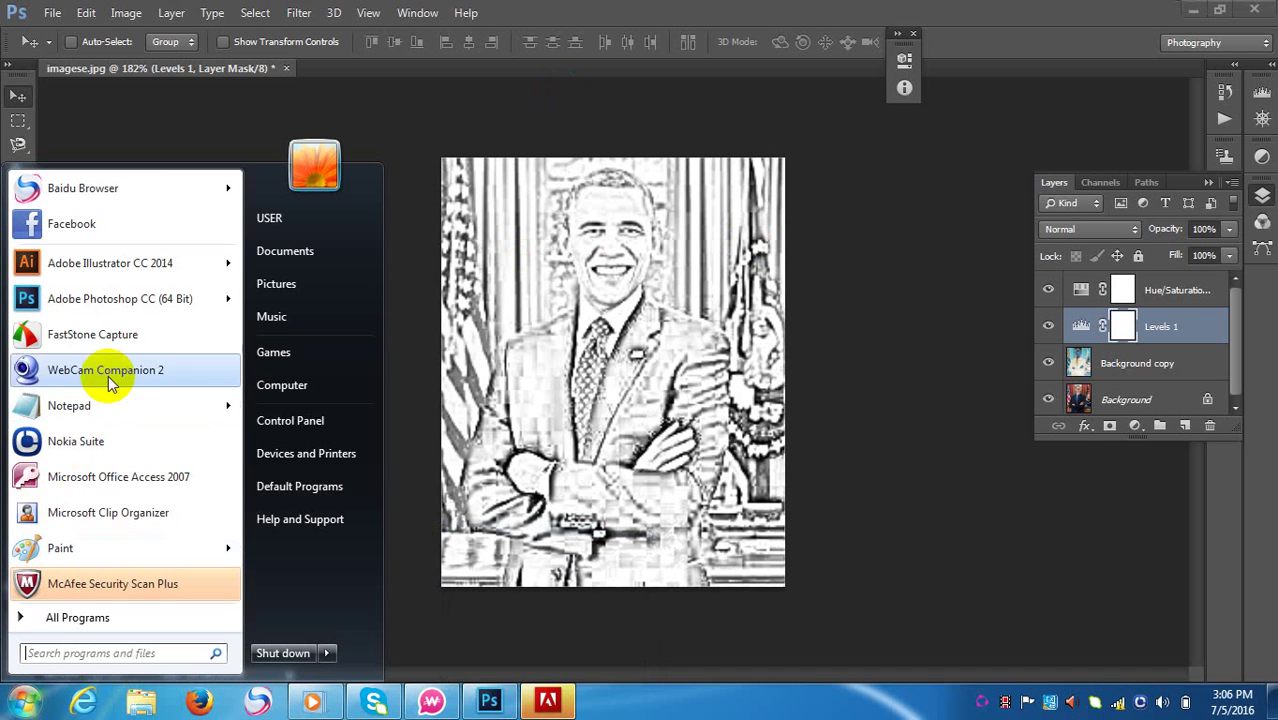